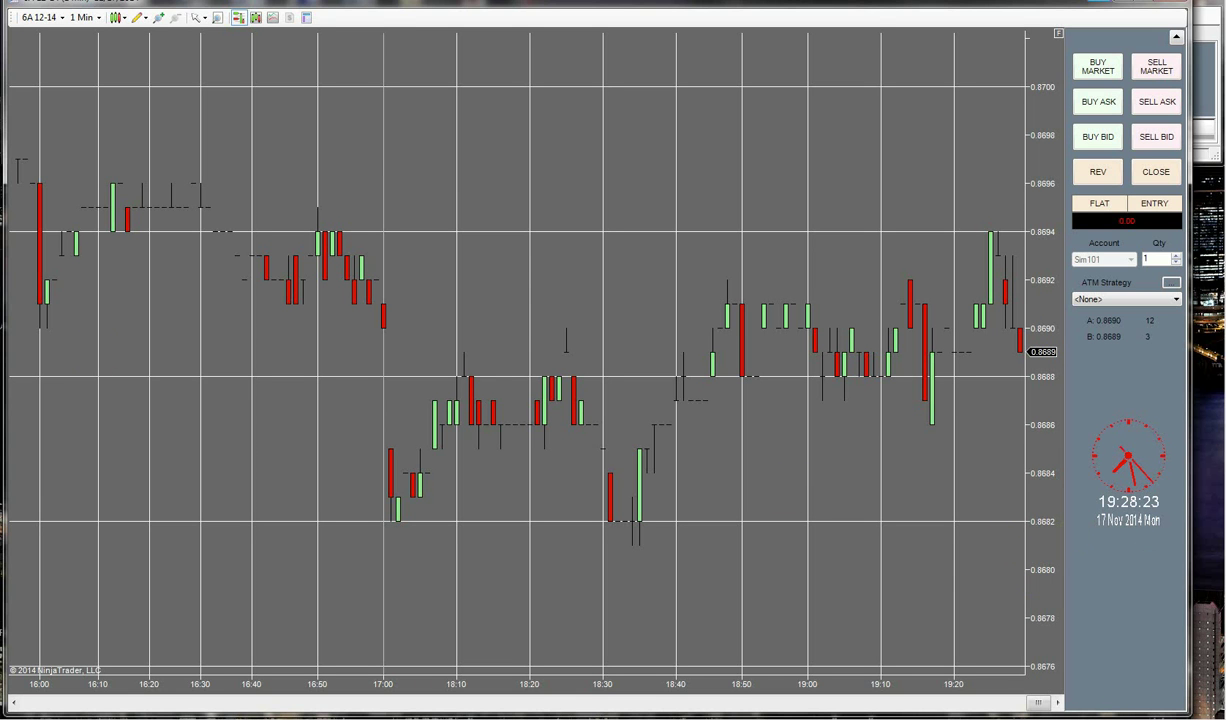
Switch to the browser to review the report alert's risk rating and recommended Trap Trade settings, and return to the chart.
key(alt+Tab)
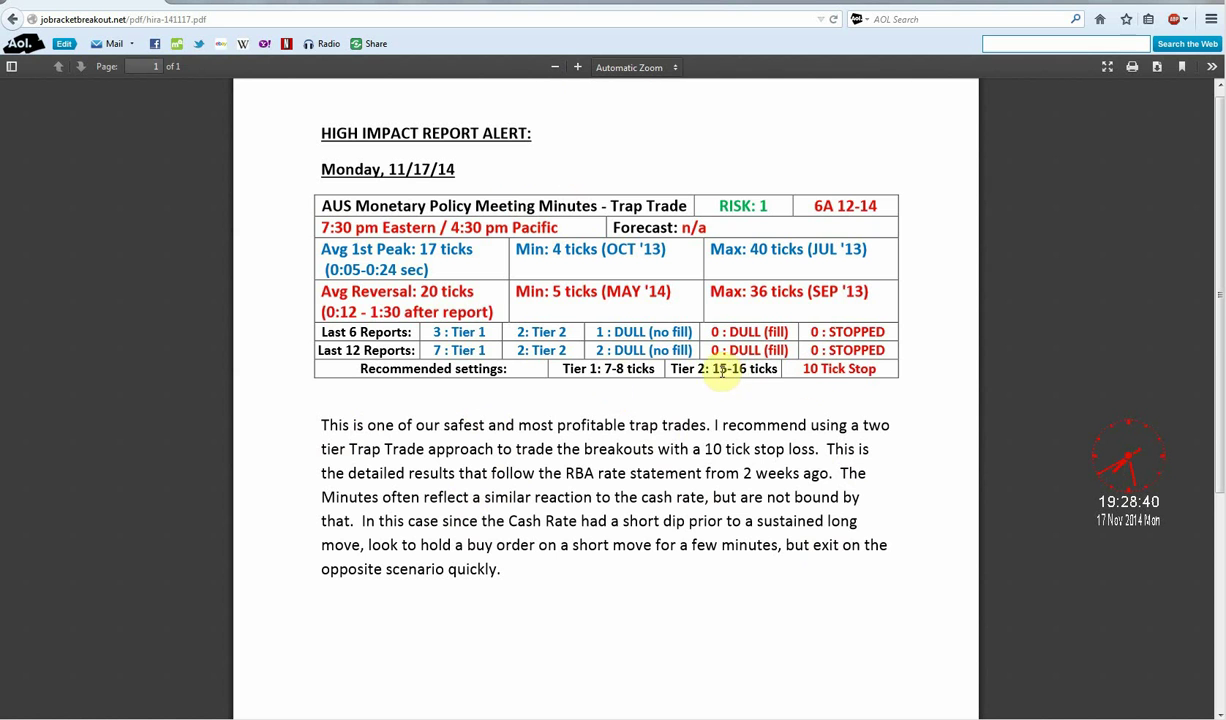
drag(722, 200, 773, 218)
click(773, 205)
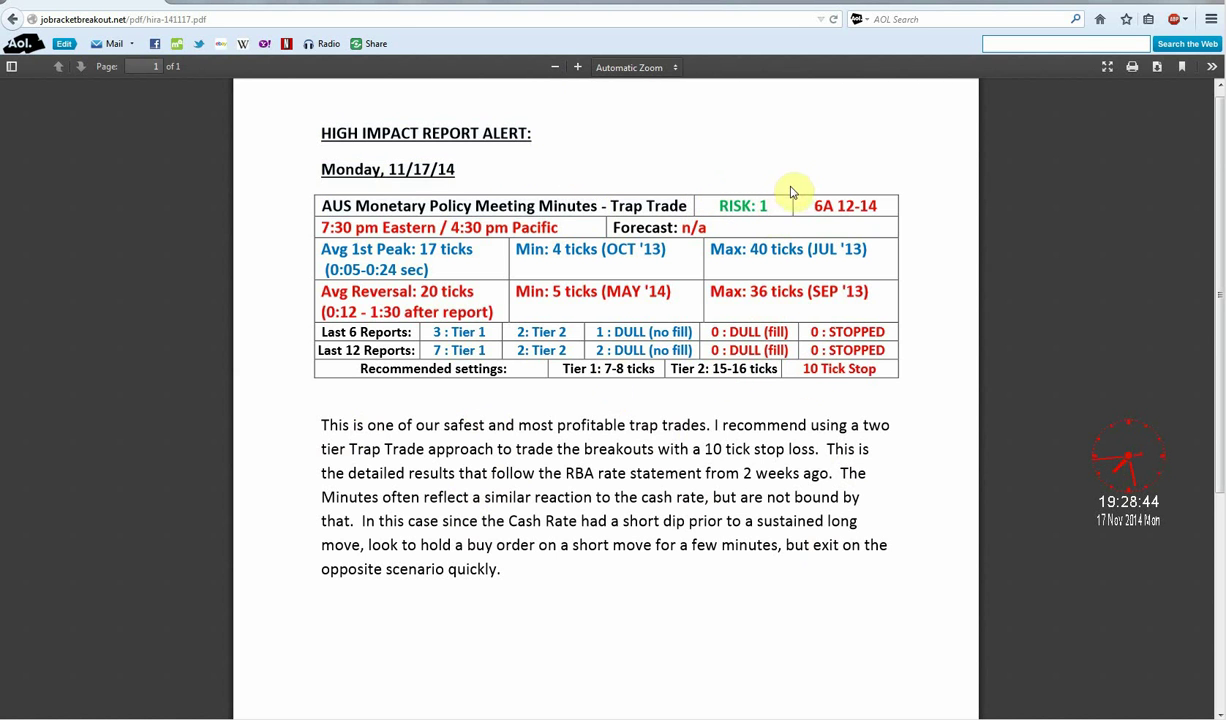
click(242, 2)
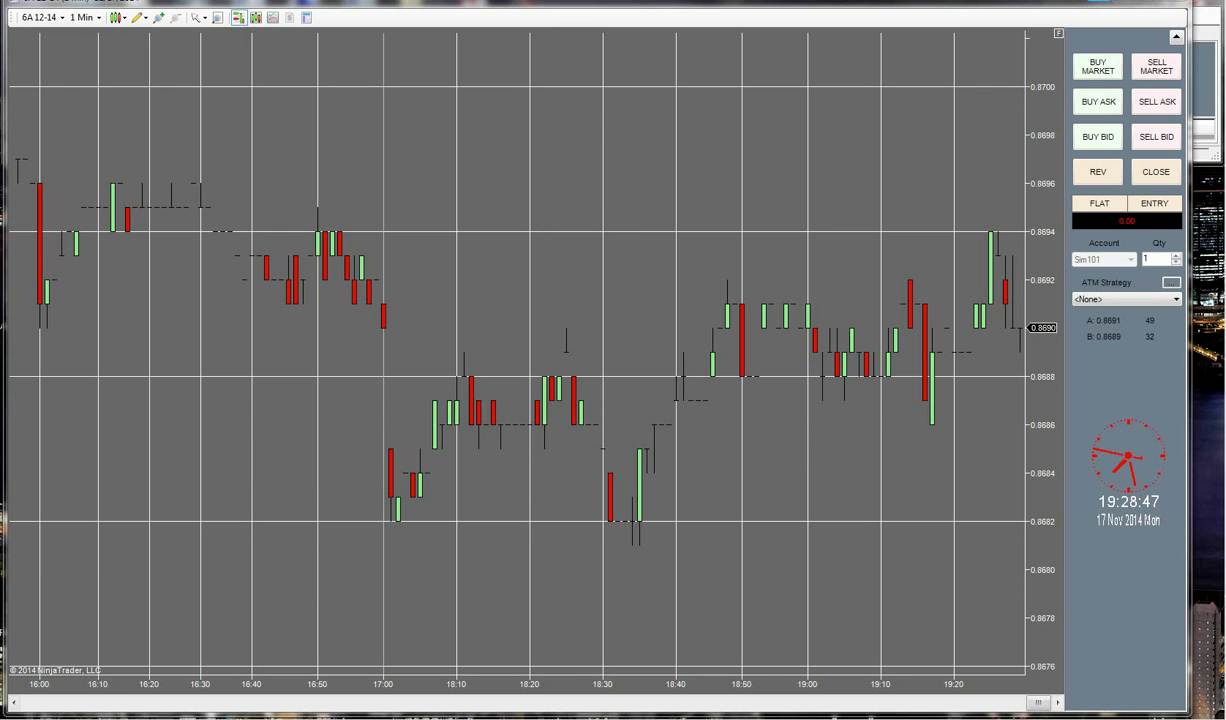
Check the applied JOBB_Trap_Trade strategy's bracket distances, entry time and stop loss ticks on the second 6A 12-14 chart, and minimize that chart.
mouse_move(470, 718)
click(616, 684)
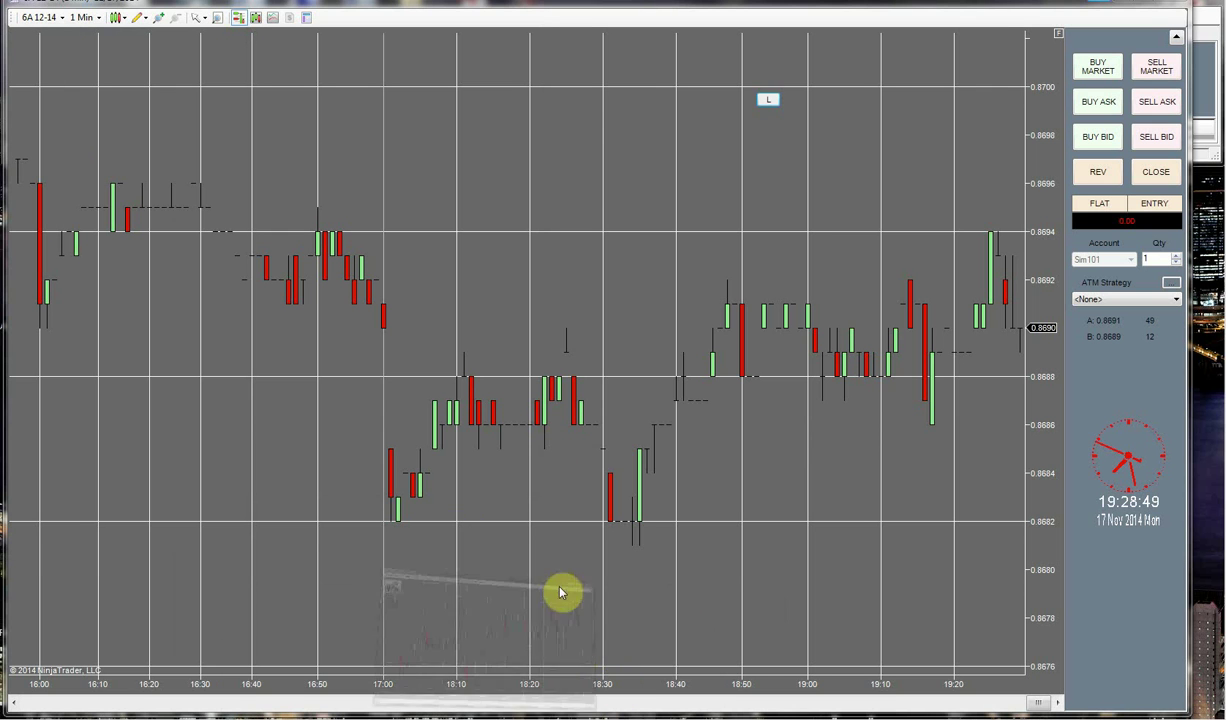
click(393, 122)
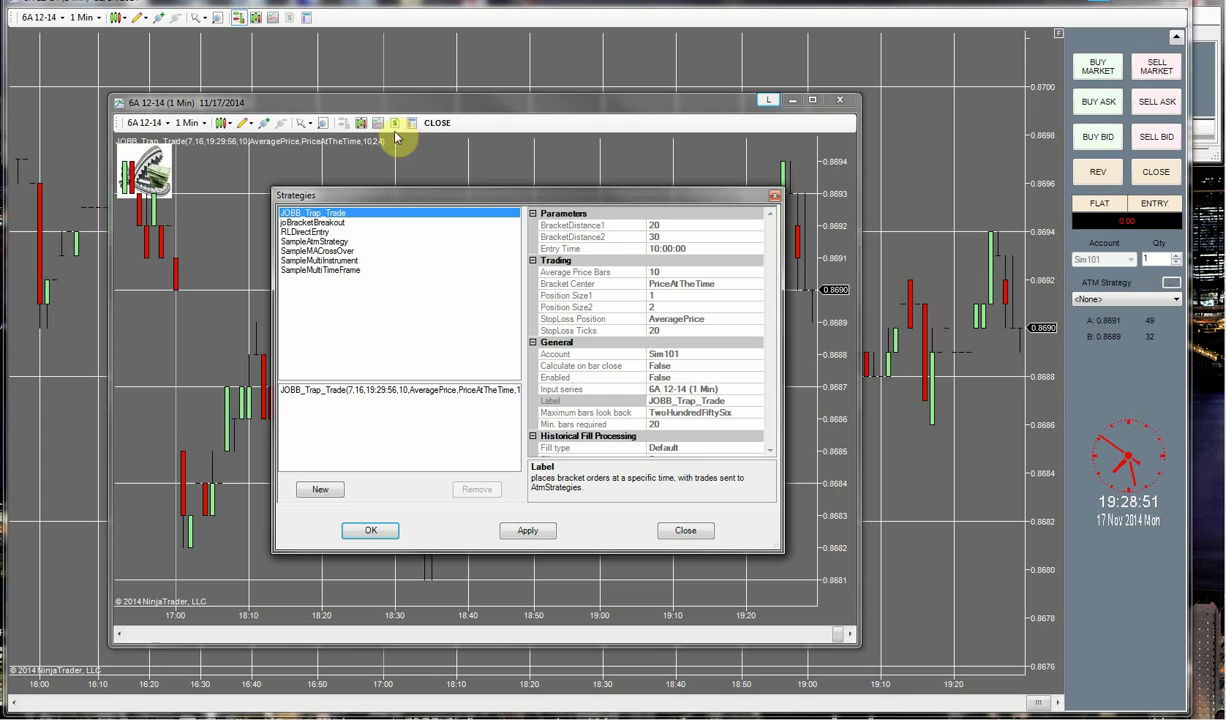
click(351, 392)
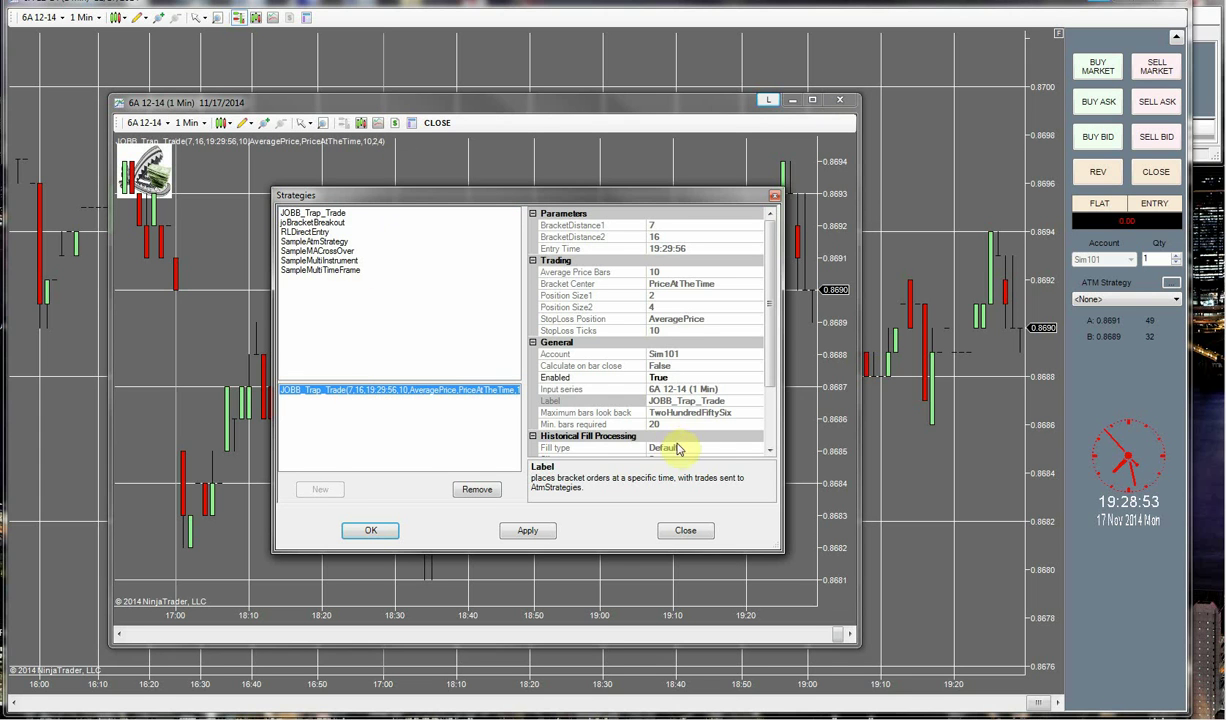
click(665, 330)
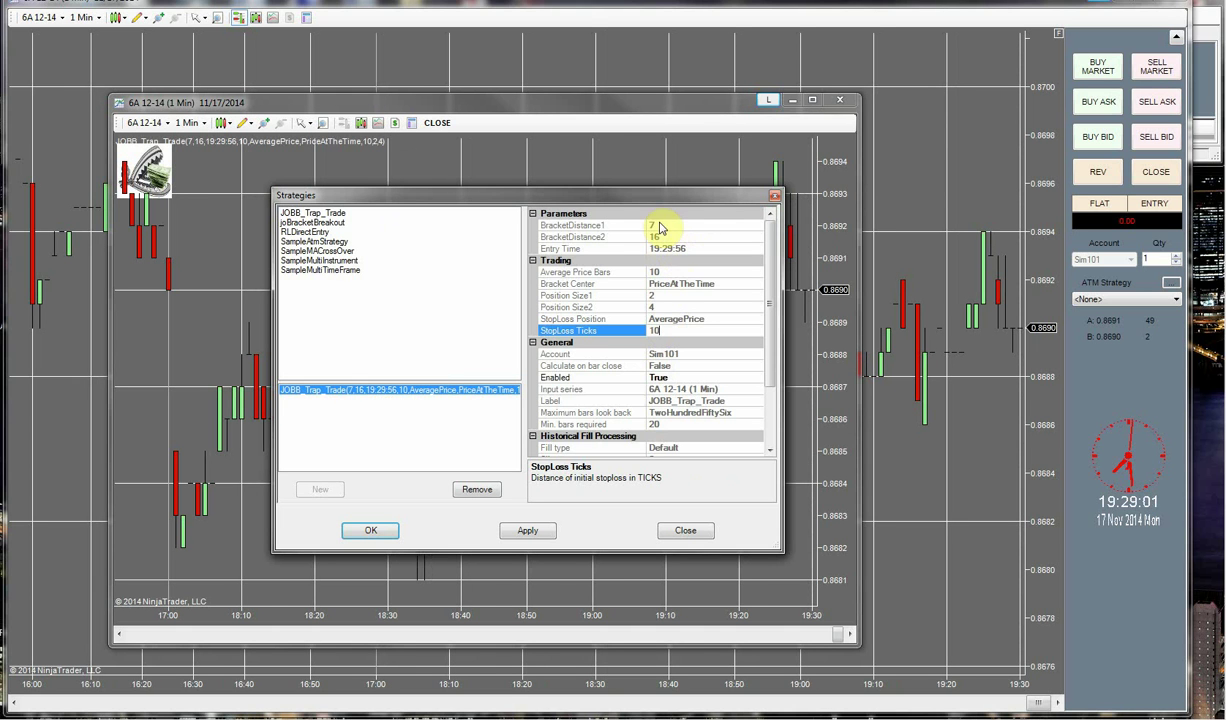
click(689, 531)
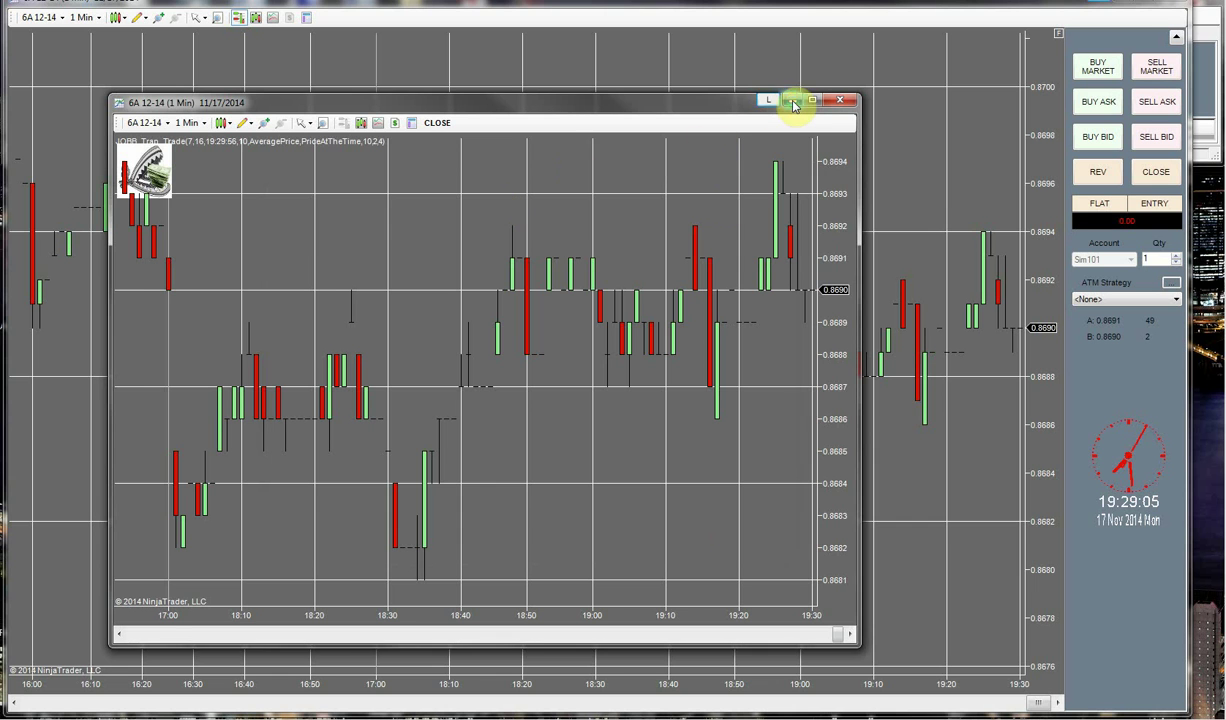
click(792, 101)
Compress the 6A 12-14 chart's price scale and shift the candles to leave empty space after the newest bar.
drag(1040, 217, 1094, 459)
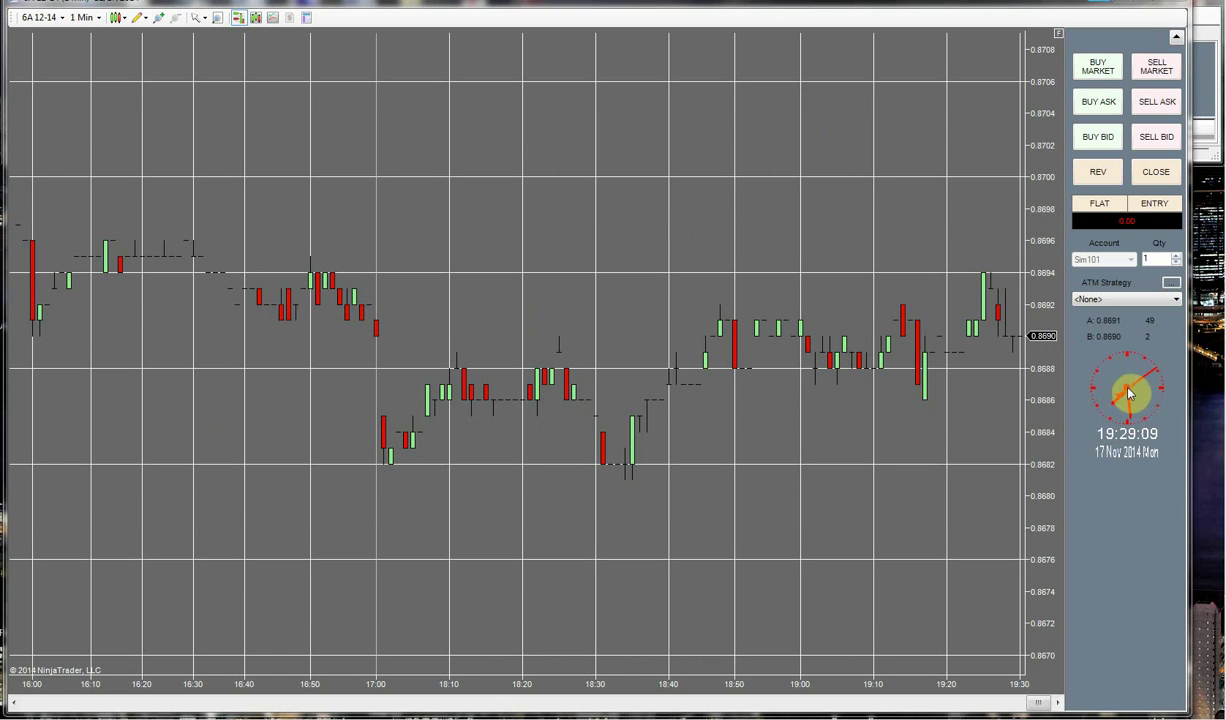
drag(1037, 252, 1037, 300)
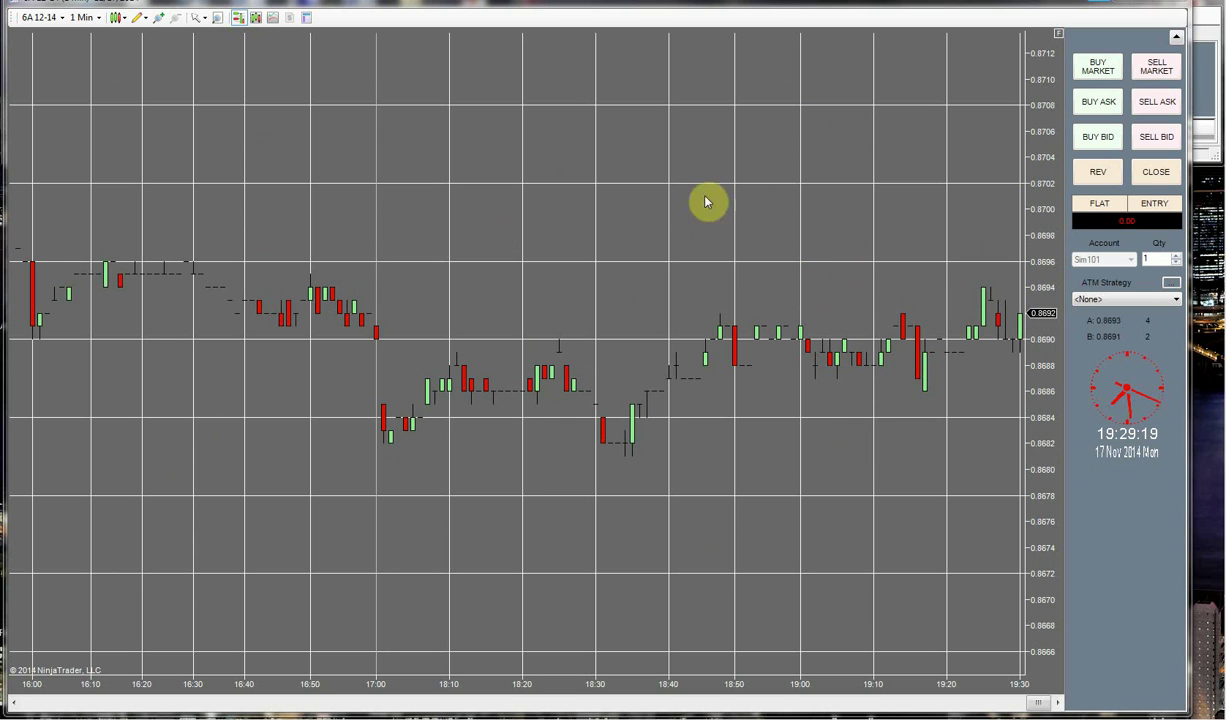
drag(1048, 197, 1040, 334)
drag(967, 287, 910, 287)
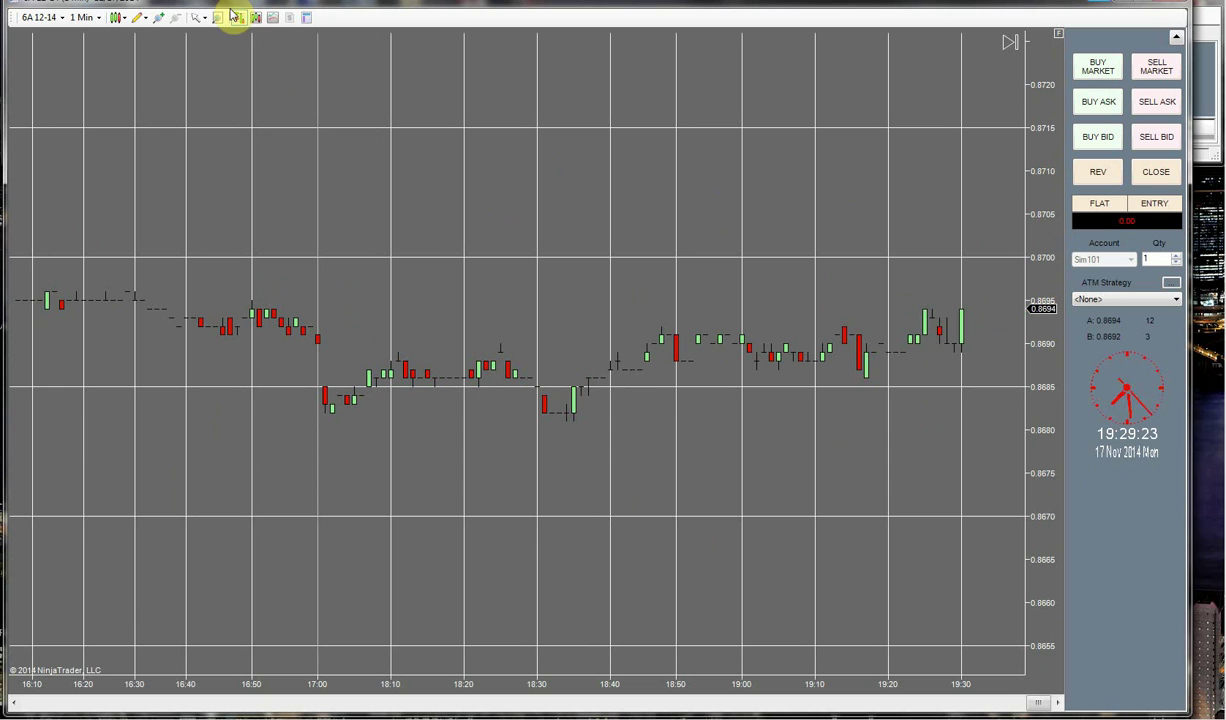
Change the chart cursor to Cross Hair and widen the visible price range to about 0.8630–0.8745.
click(197, 17)
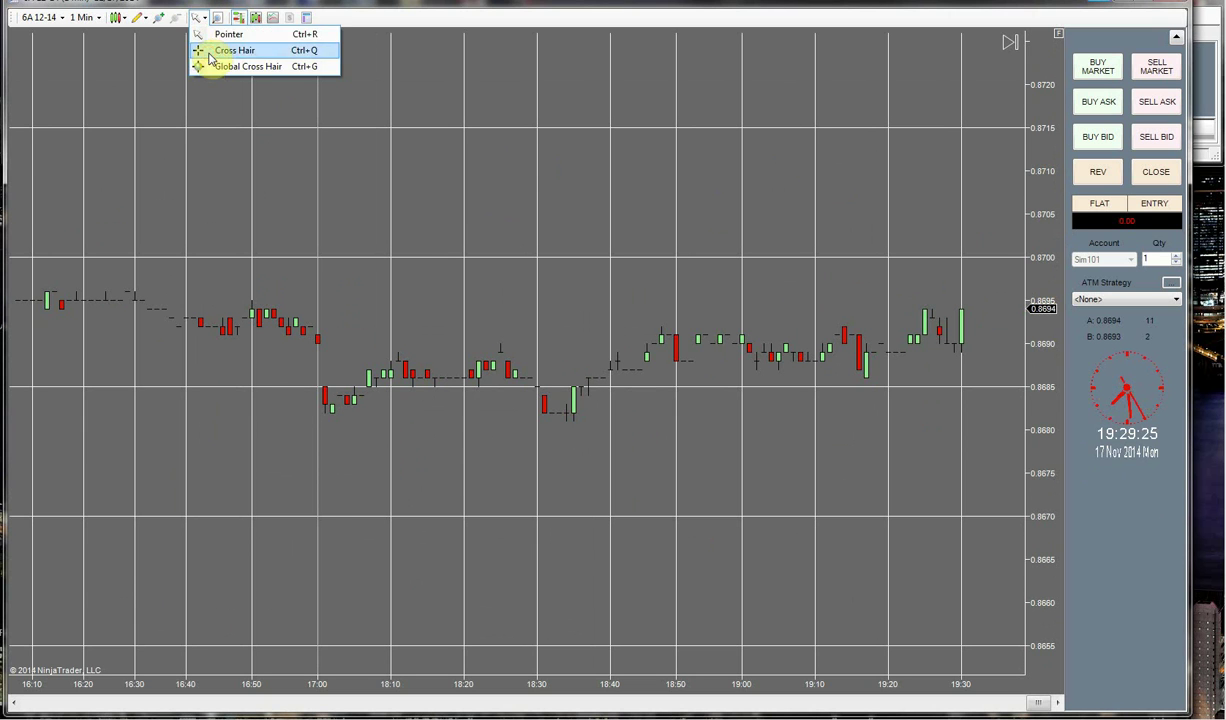
click(206, 52)
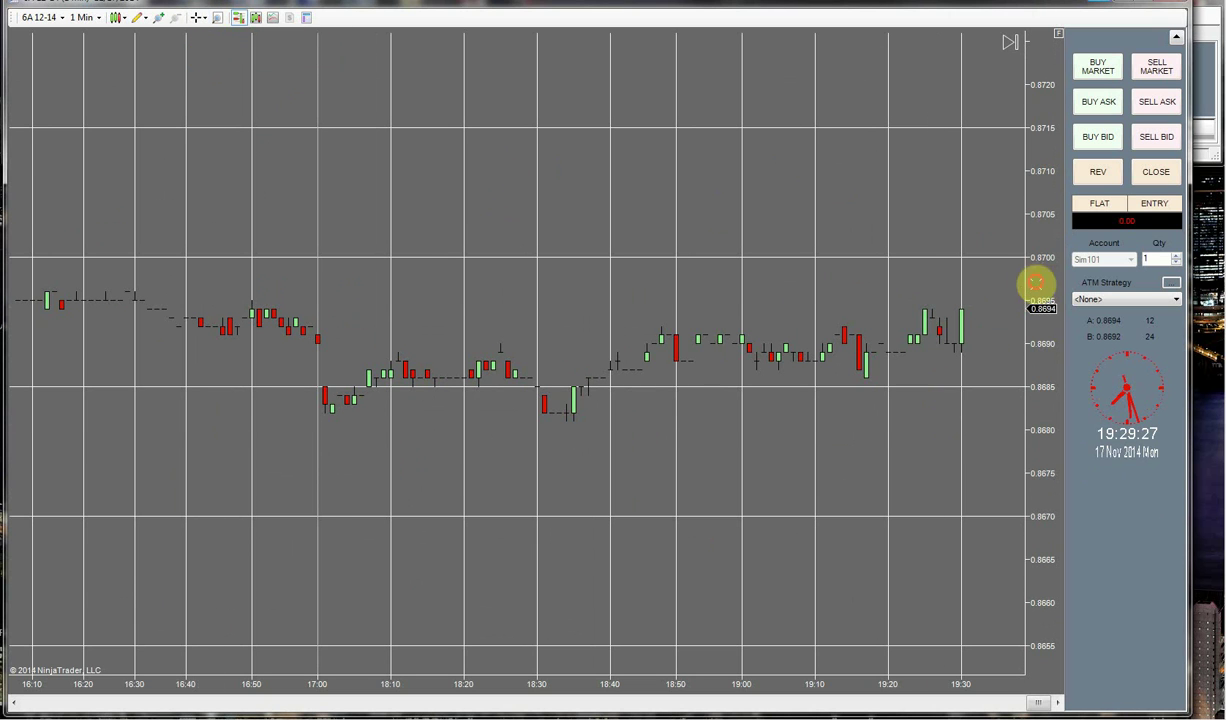
drag(1037, 282, 1018, 375)
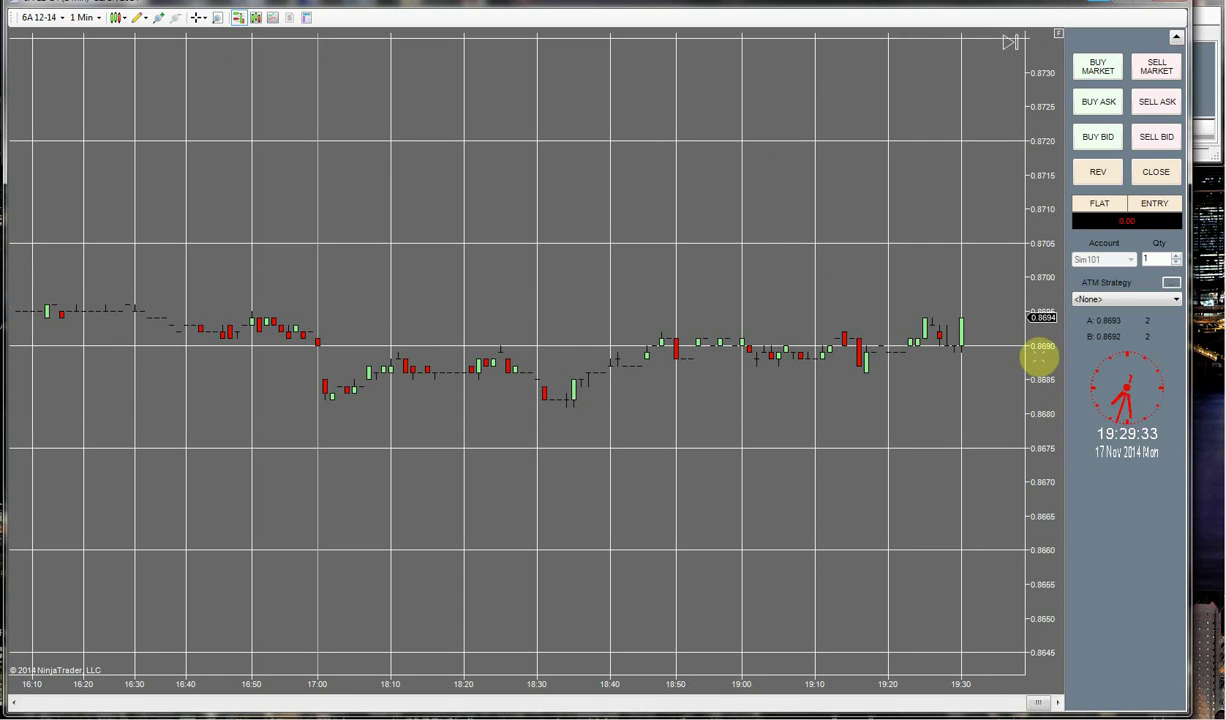
drag(1043, 350, 1012, 345)
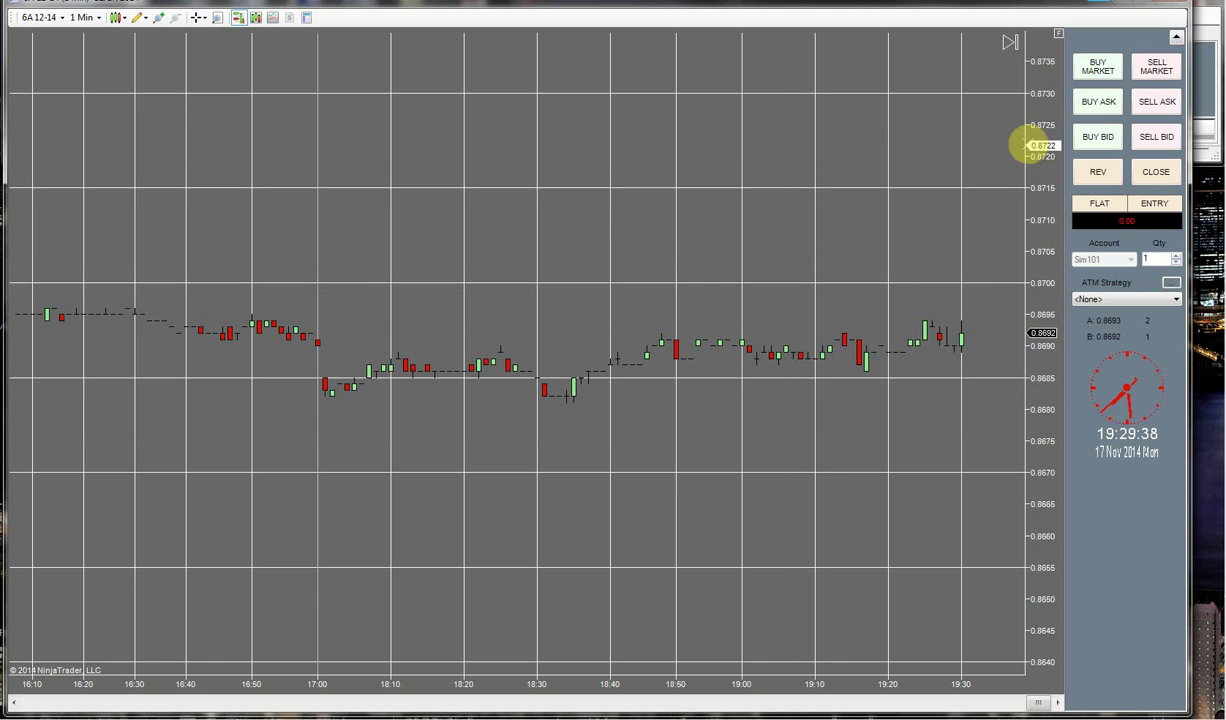
drag(1030, 150, 1043, 228)
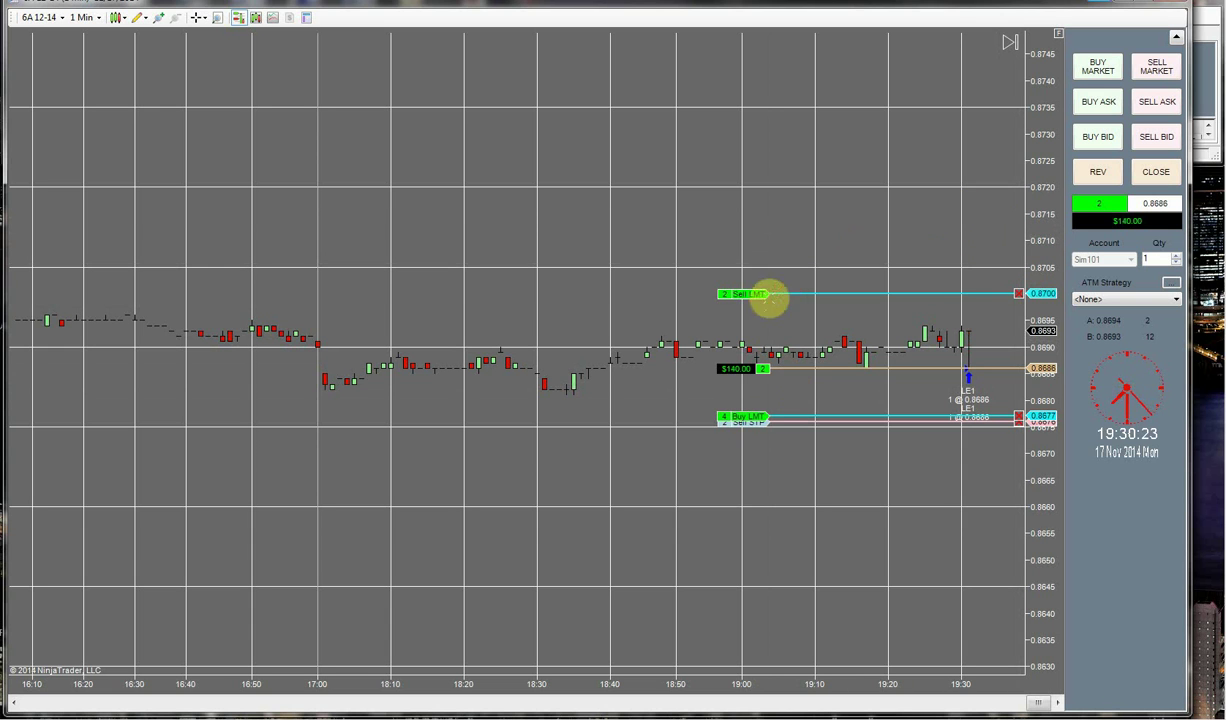
Cancel the unfilled 4-contract Buy LMT order and move the open position's Sell LMT to 0.8698 and its Sell STP to 0.8687.
click(1018, 416)
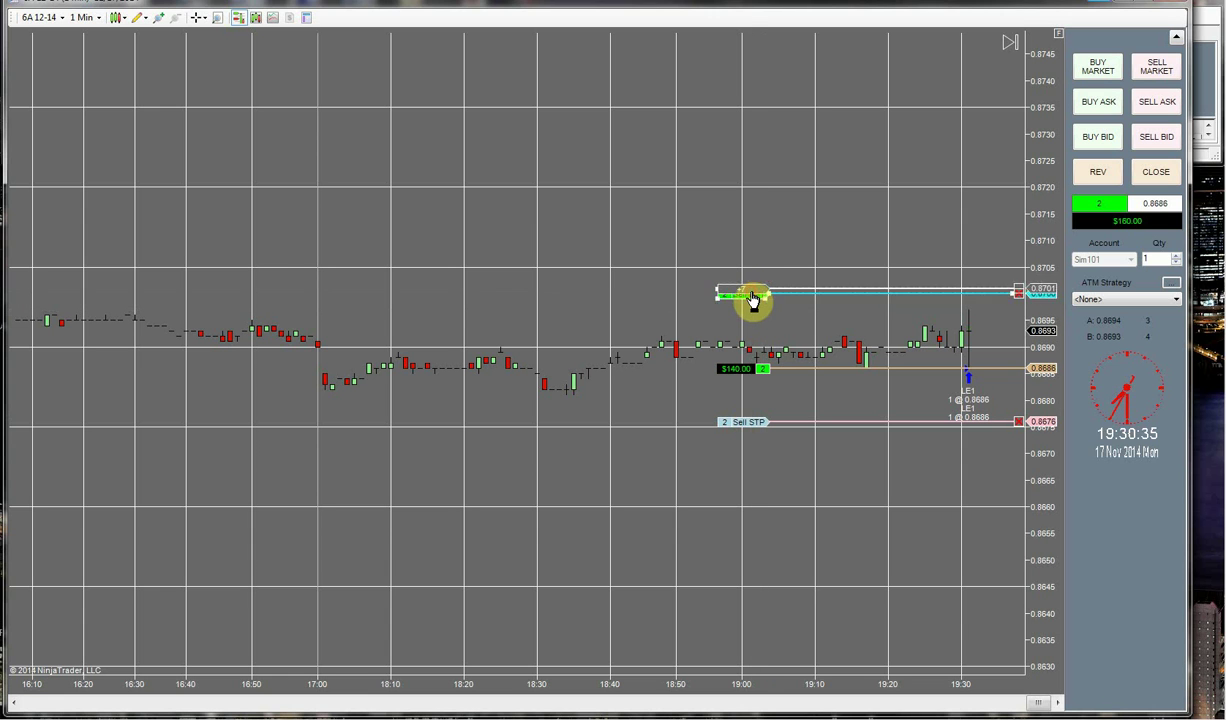
drag(753, 298, 752, 306)
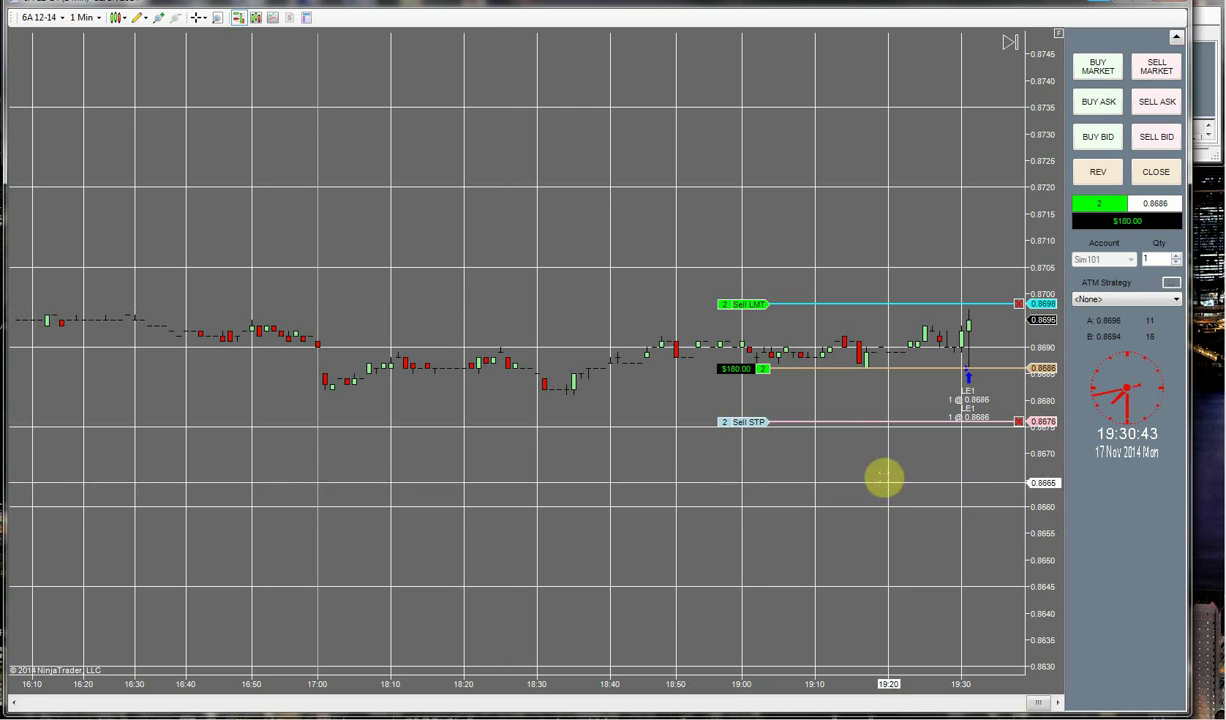
drag(744, 421, 754, 362)
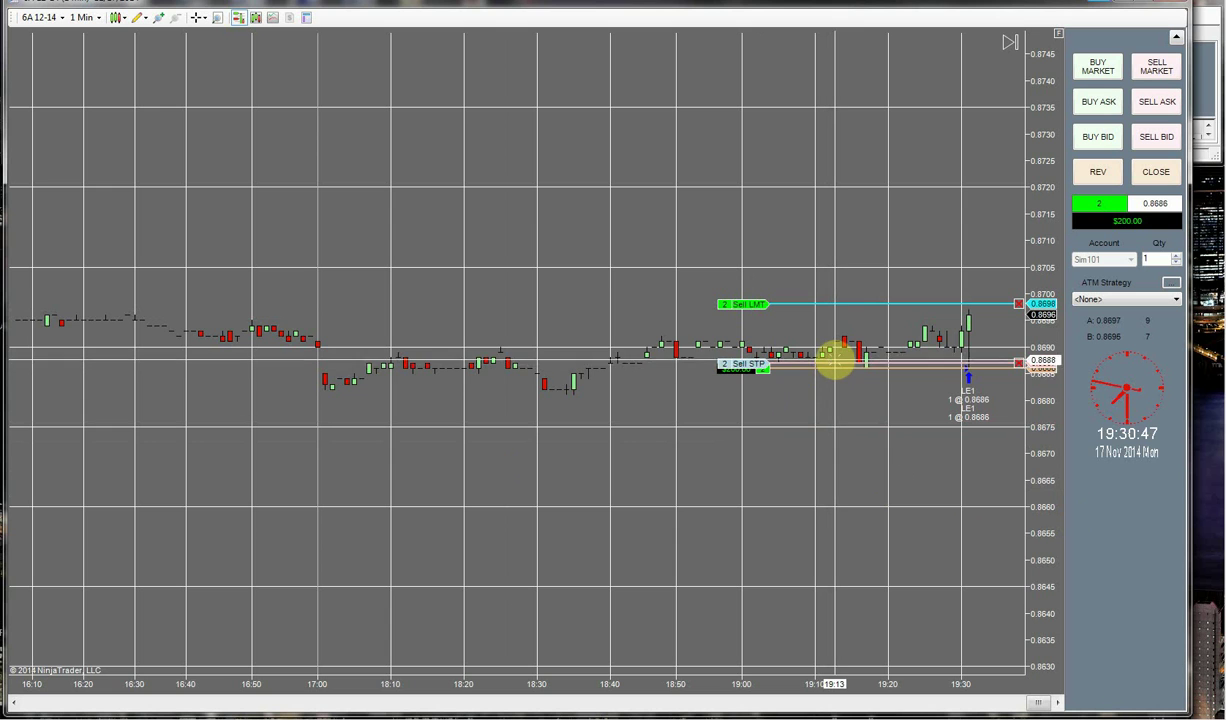
click(744, 303)
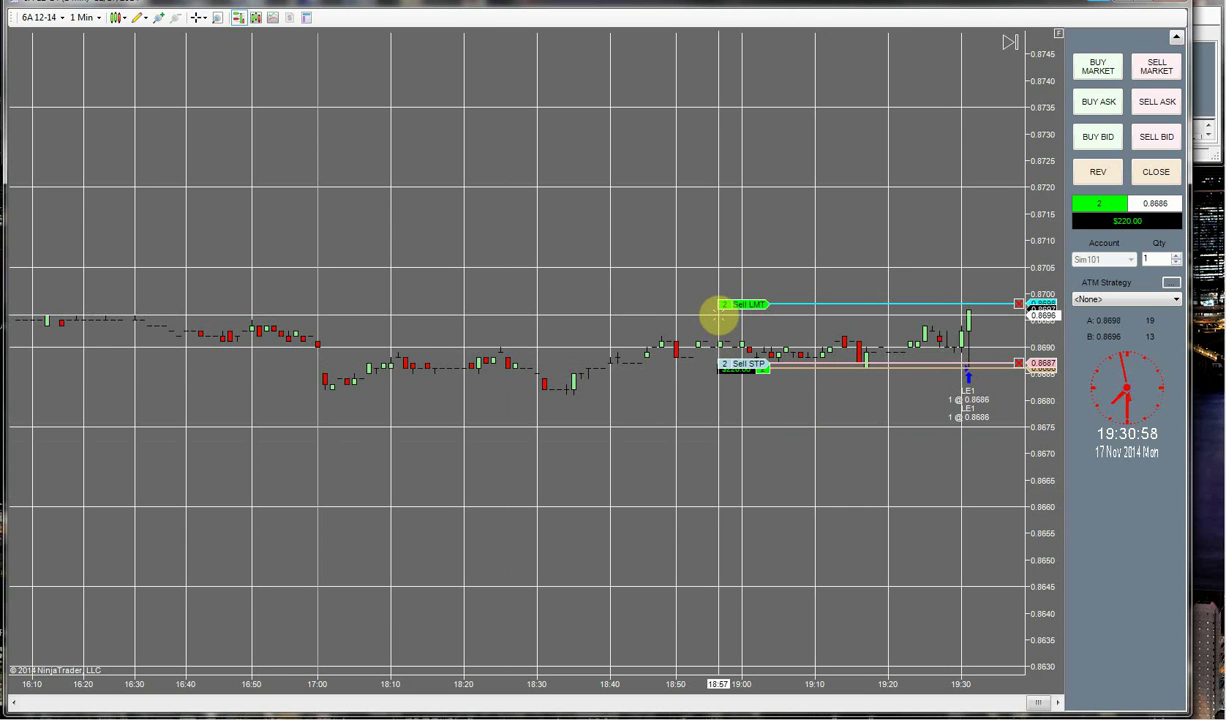
Cancel the leftover 2-contract Sell STP order at 0.8687 on the chart.
scroll(245, 477, down, 5)
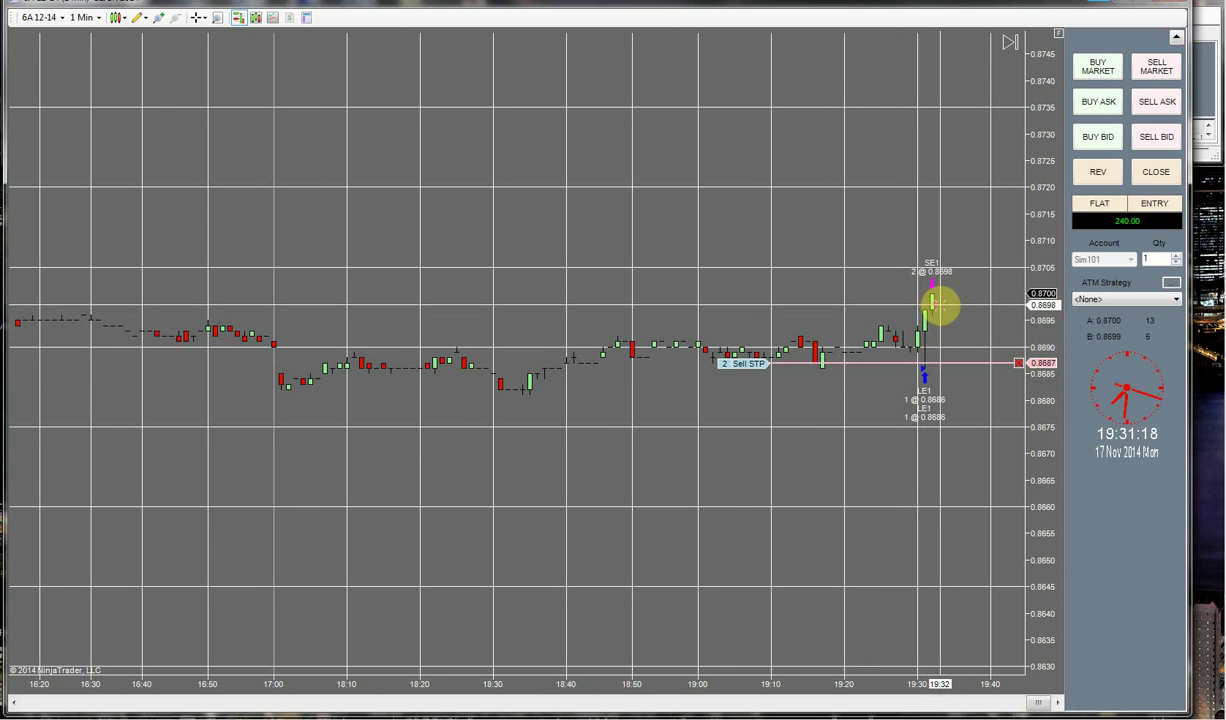
click(1018, 363)
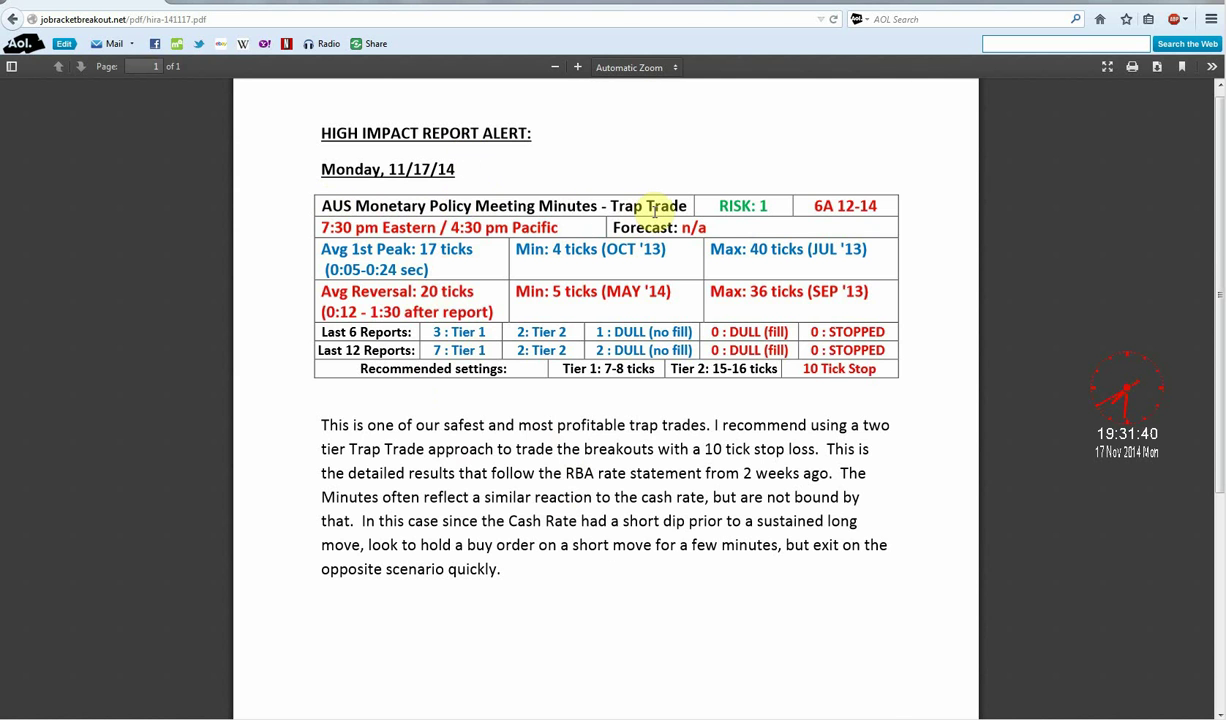
Review the high impact report alert's Trap Trade statistics once more and return to the trading chart.
drag(645, 2, 46, 15)
click(376, 3)
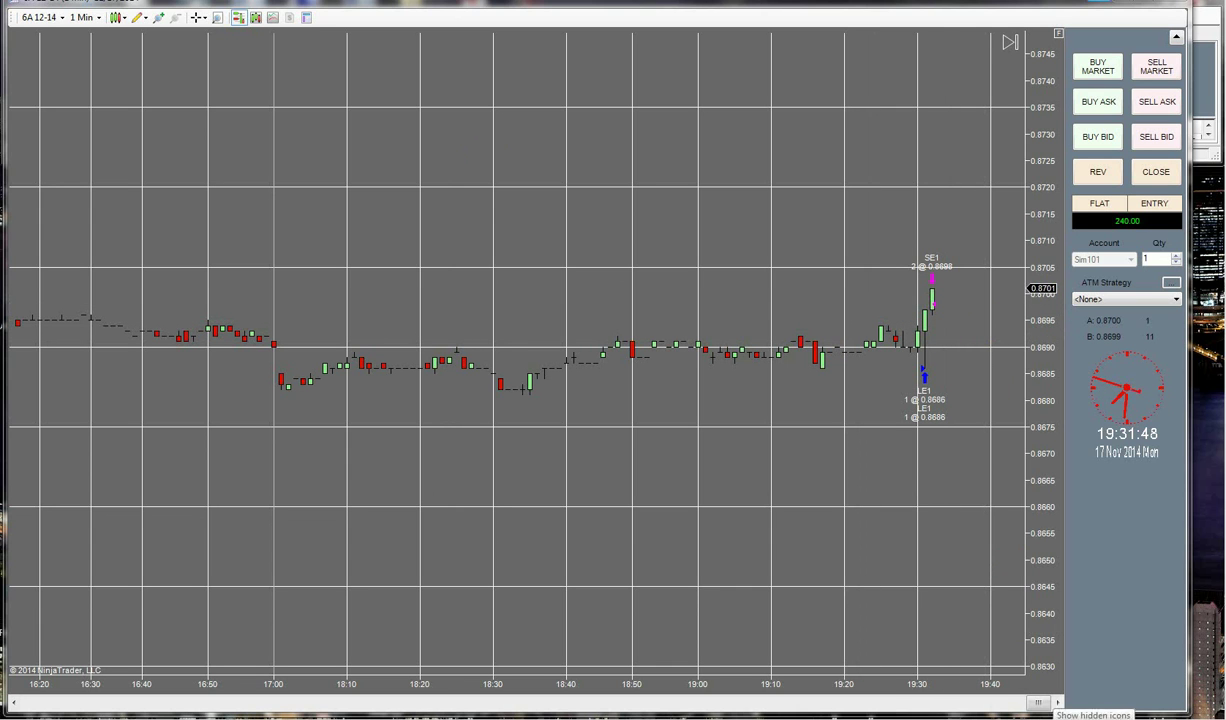
click(1047, 716)
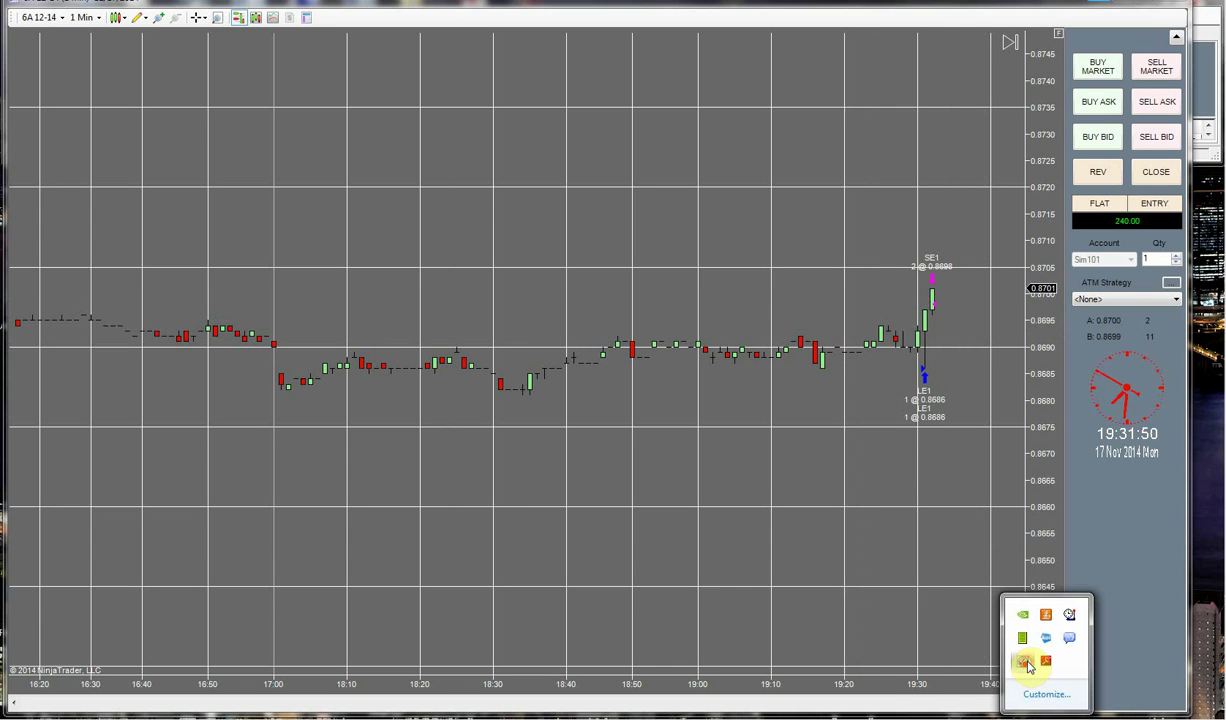
right_click(1025, 663)
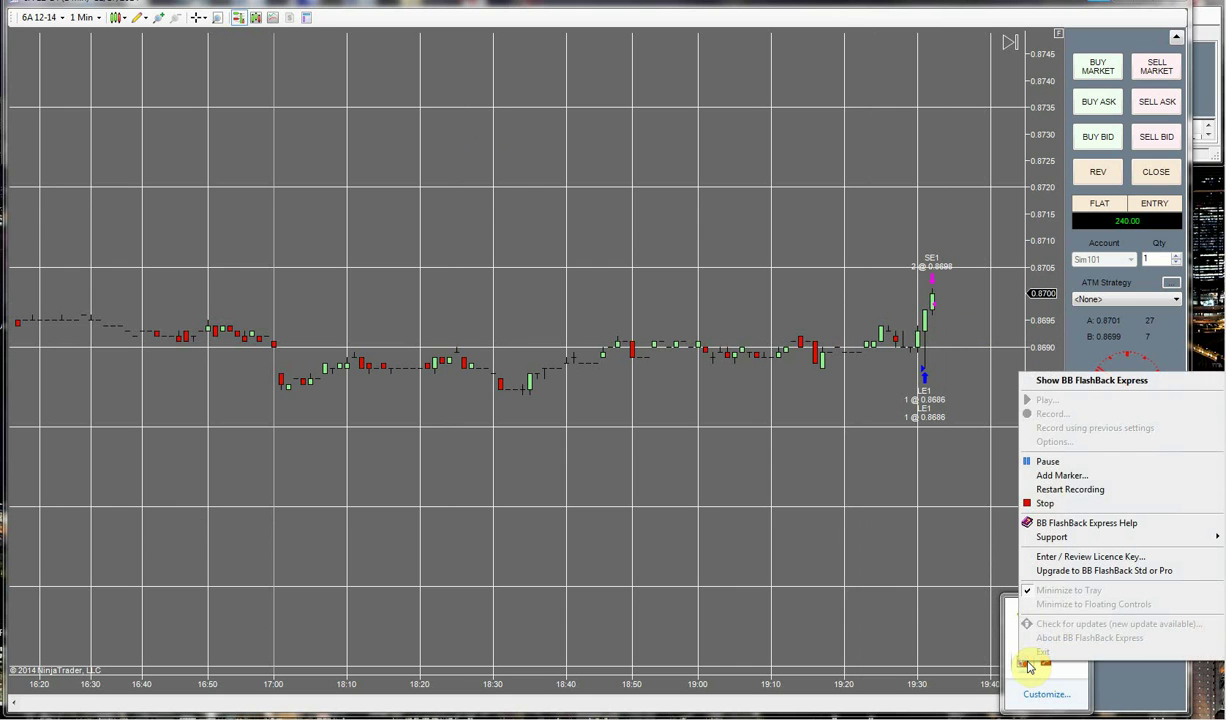
click(1077, 381)
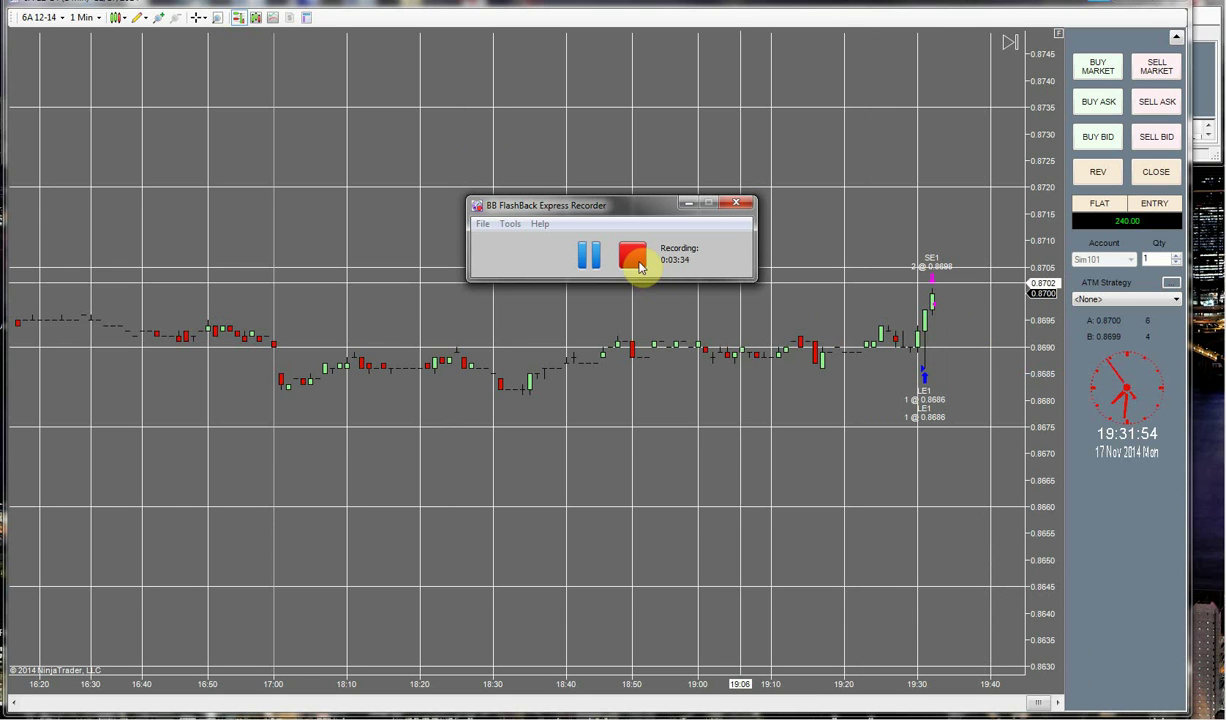